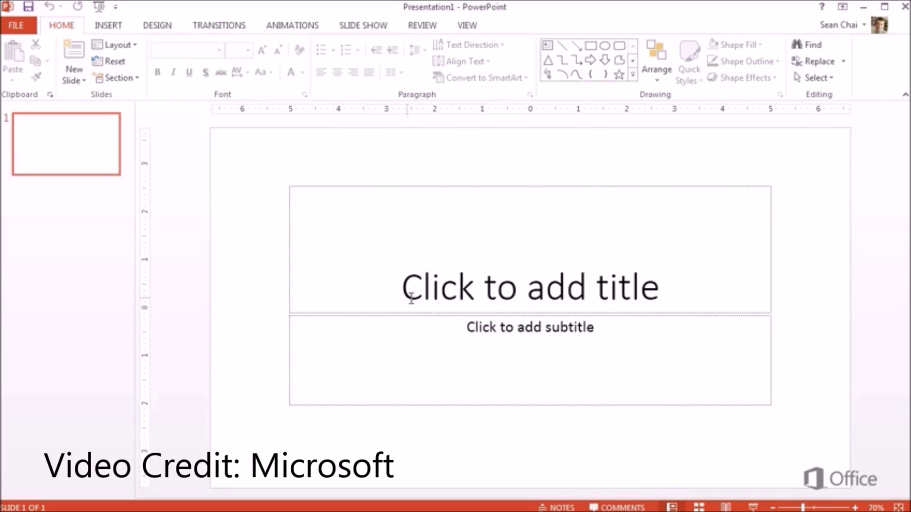
- Title slide 1 'Trey Research', add a 'Current projects' slide, and enlarge the notes pane
click(413, 299)
text(Trey Research)
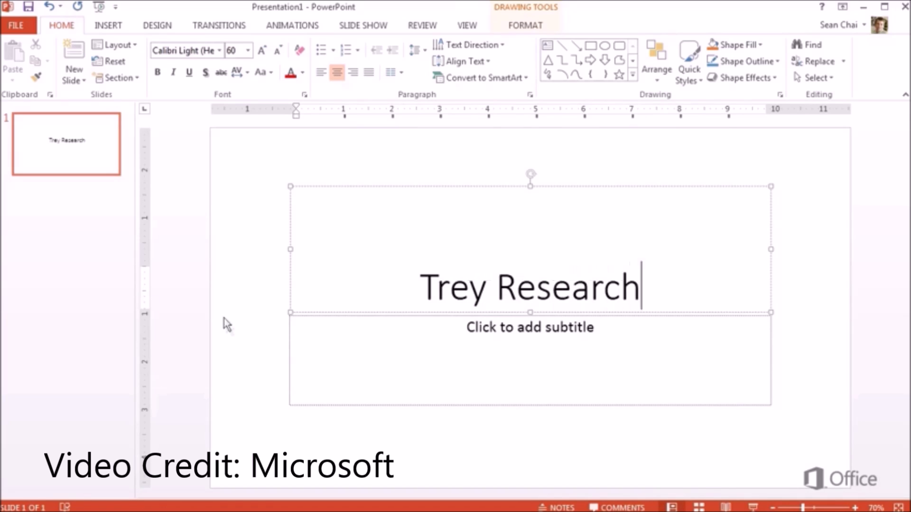
key(ctrl+m)
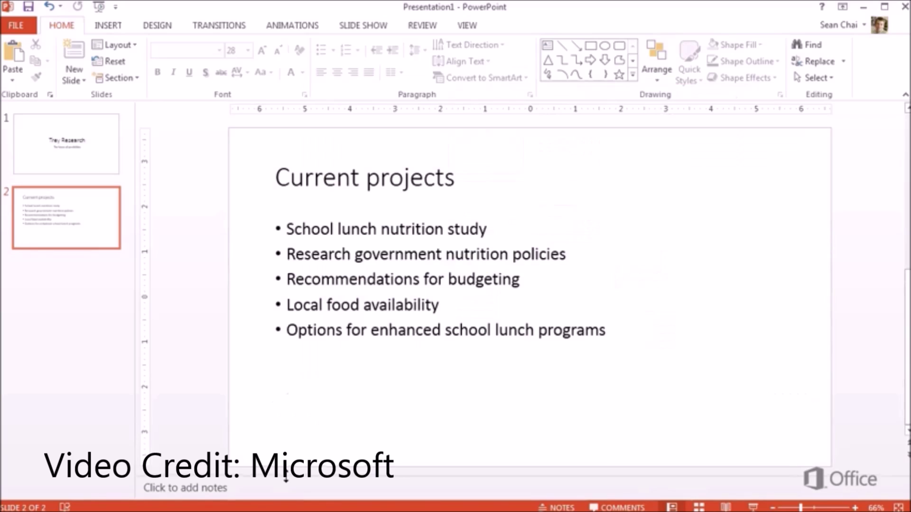
drag(285, 479, 273, 342)
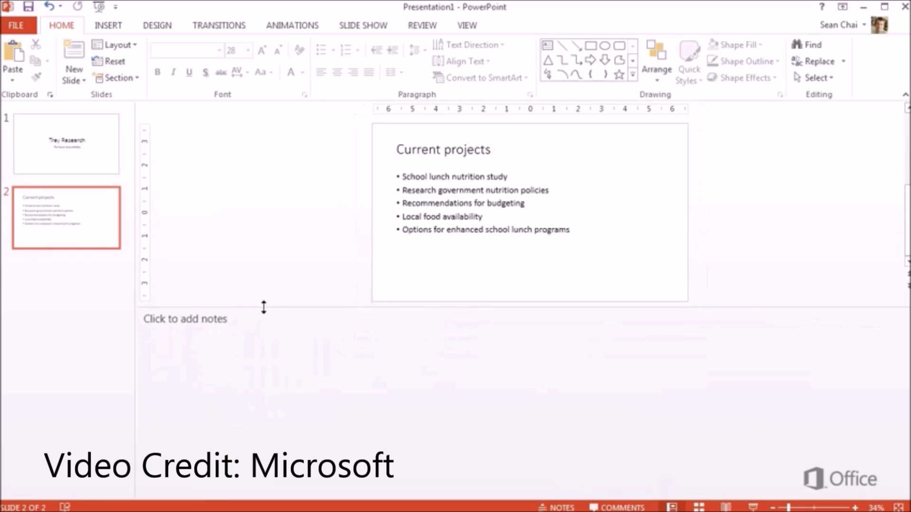